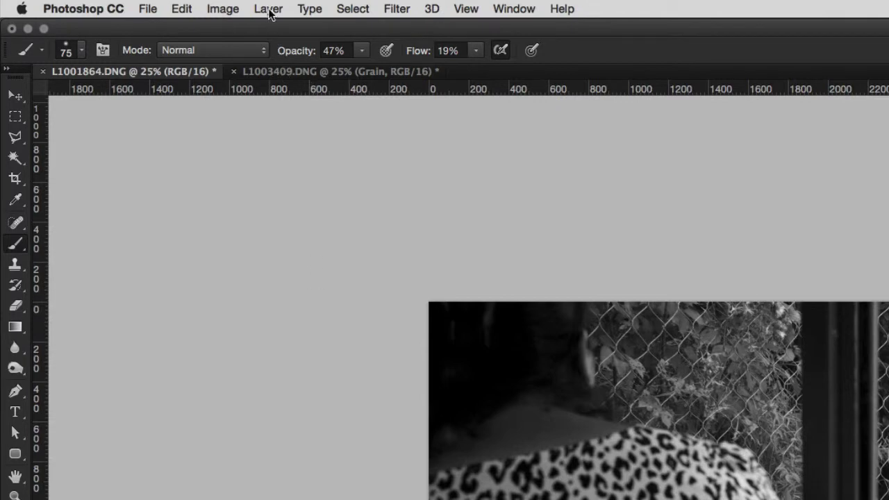
- Add a new layer named 'Grain' in Overlay mode, filled with Overlay-neutral 50% gray
{"action": "left_click", "coordinate": [268, 8]}
{"action": "mouse_move", "coordinate": [272, 28]}
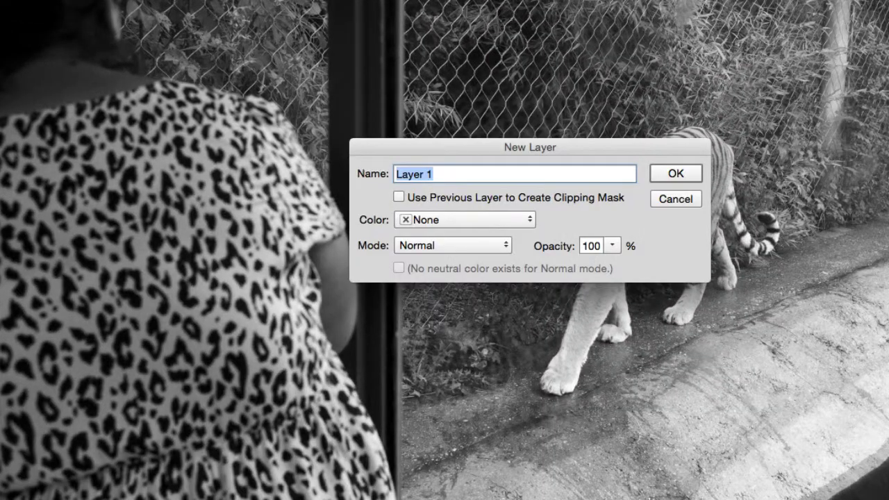
{"action": "type", "text": "Grain"}
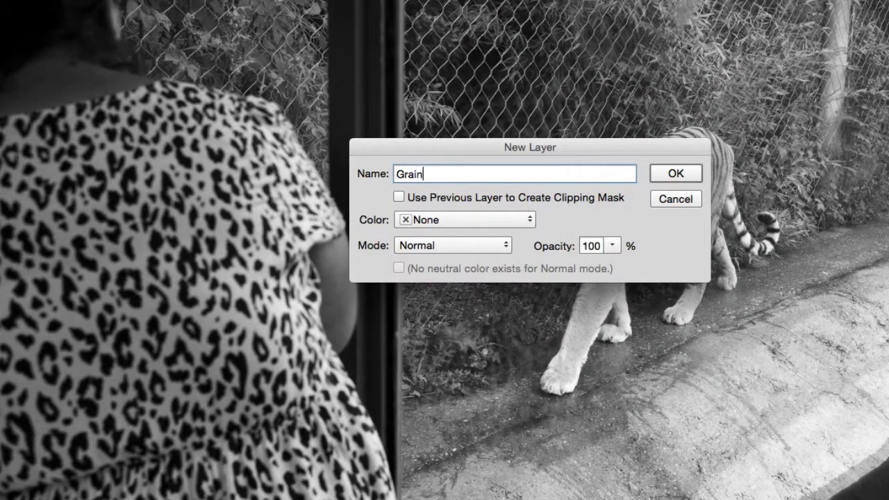
{"action": "left_click", "coordinate": [497, 247]}
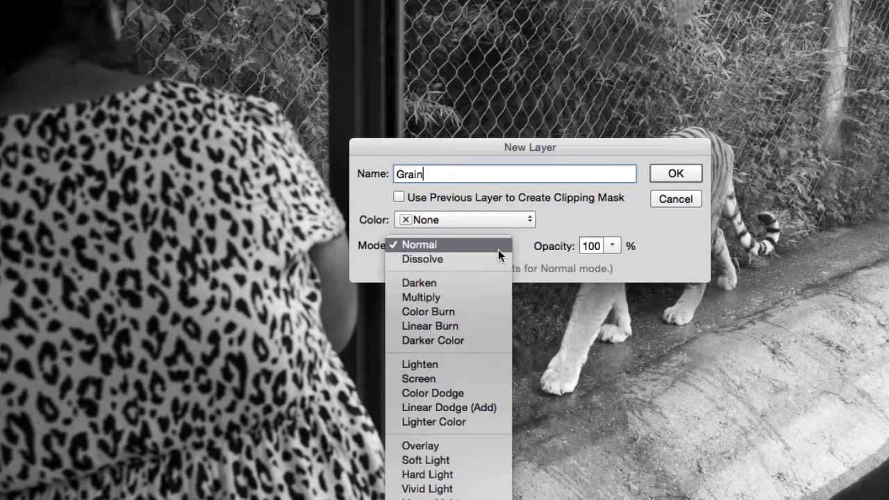
{"action": "left_click", "coordinate": [492, 445]}
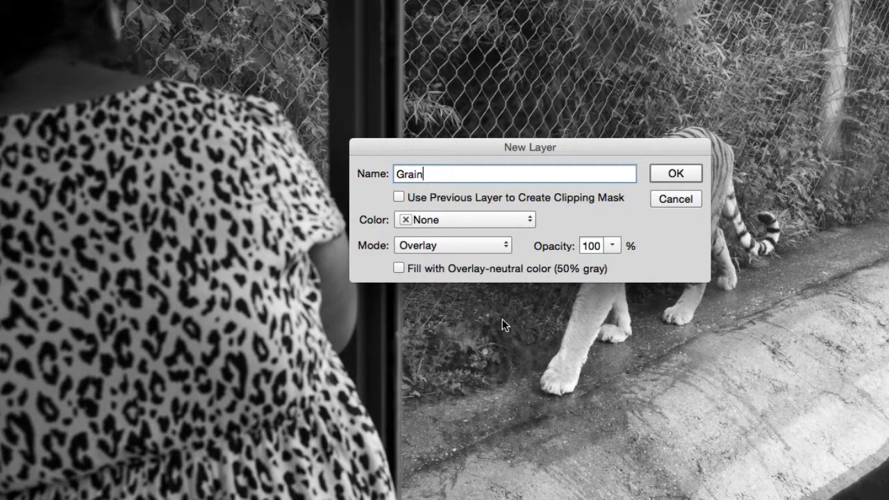
{"action": "left_click", "coordinate": [398, 268]}
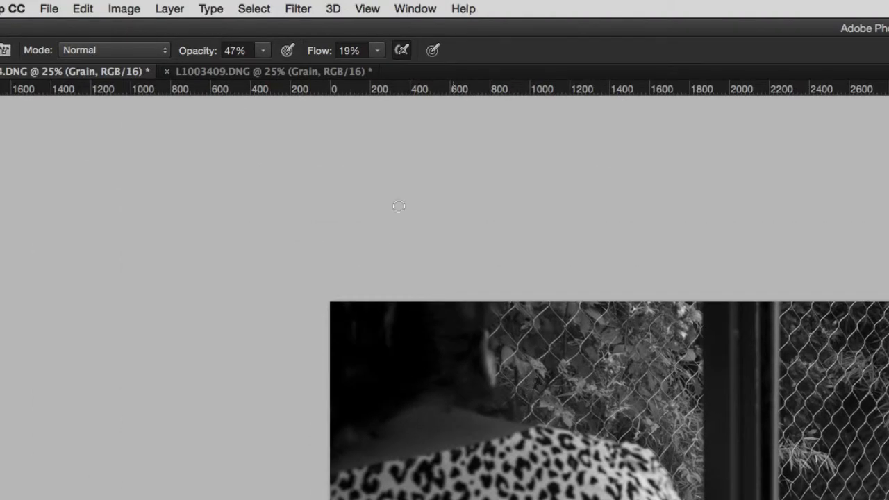
- Configure Add Noise as Gaussian, Monochromatic, with an amount of 35.39%
{"action": "left_click", "coordinate": [298, 8]}
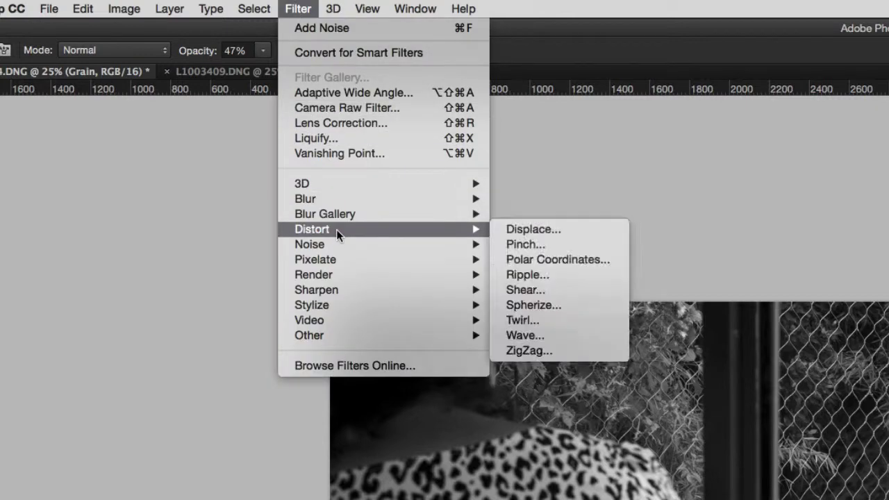
{"action": "mouse_move", "coordinate": [334, 242]}
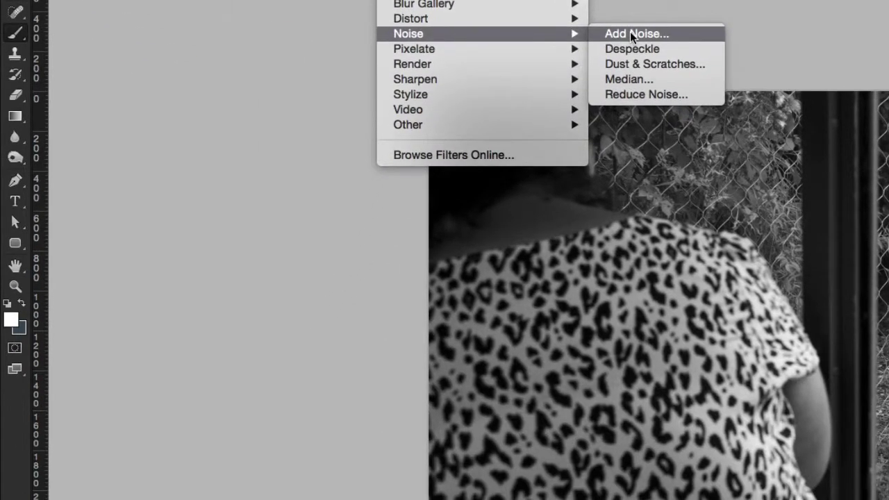
{"action": "left_click", "coordinate": [630, 34]}
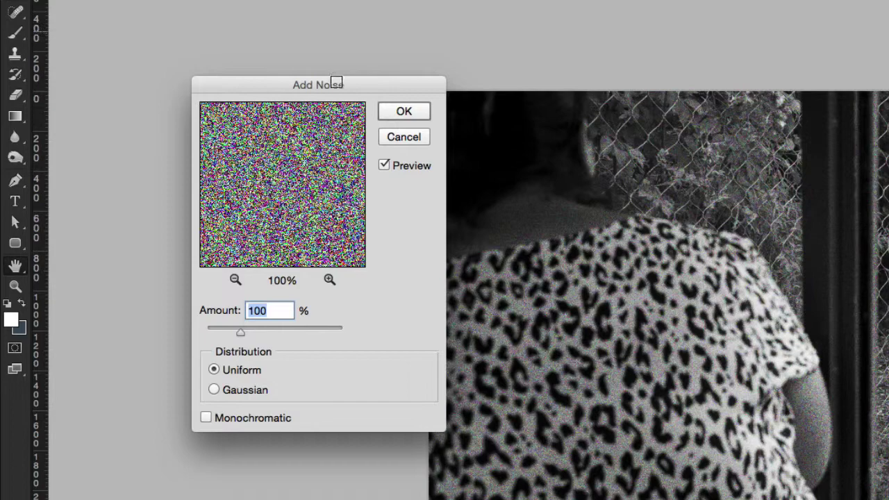
{"action": "left_click", "coordinate": [214, 391]}
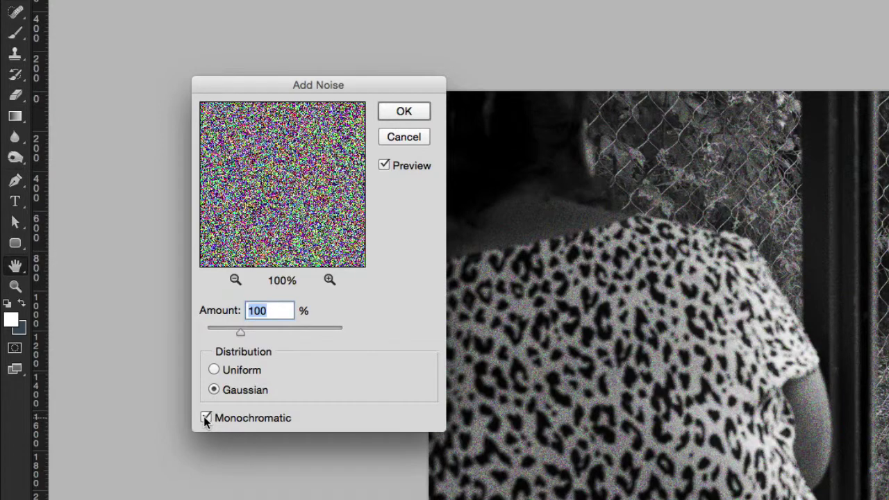
{"action": "left_click_drag", "start_coordinate": [236, 331], "coordinate": [217, 330]}
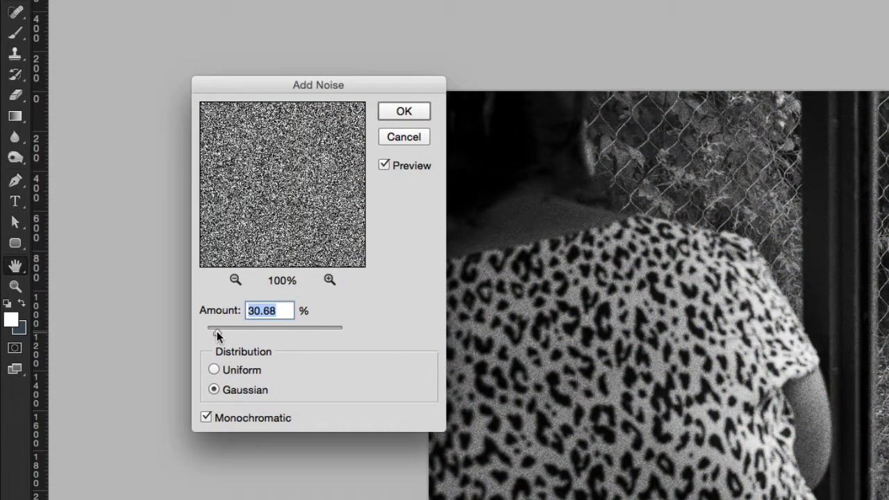
{"action": "left_click_drag", "start_coordinate": [216, 335], "coordinate": [219, 336]}
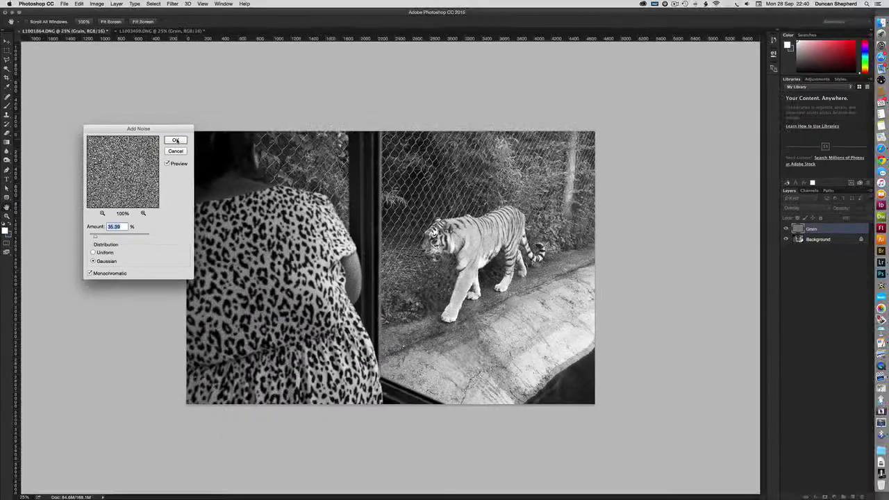
- Apply the noise, then scale the Grain layer to about 121% by 114% beyond the canvas
{"action": "left_click", "coordinate": [405, 112]}
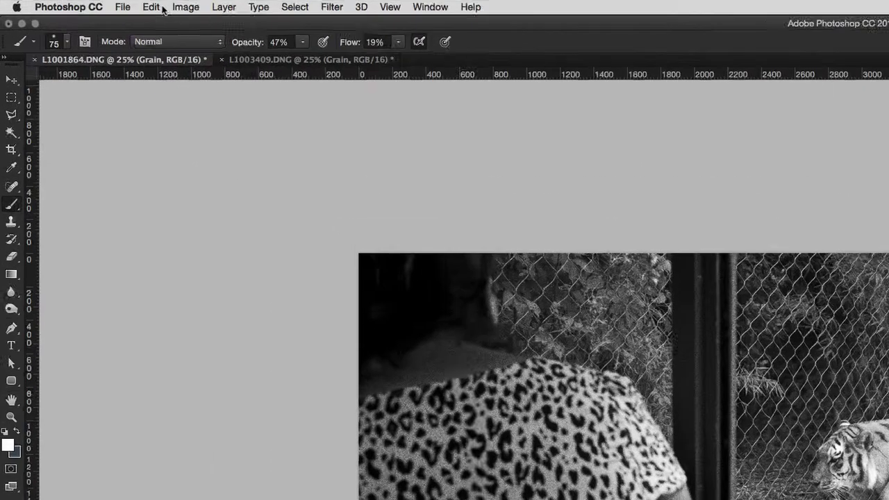
{"action": "left_click", "coordinate": [79, 3]}
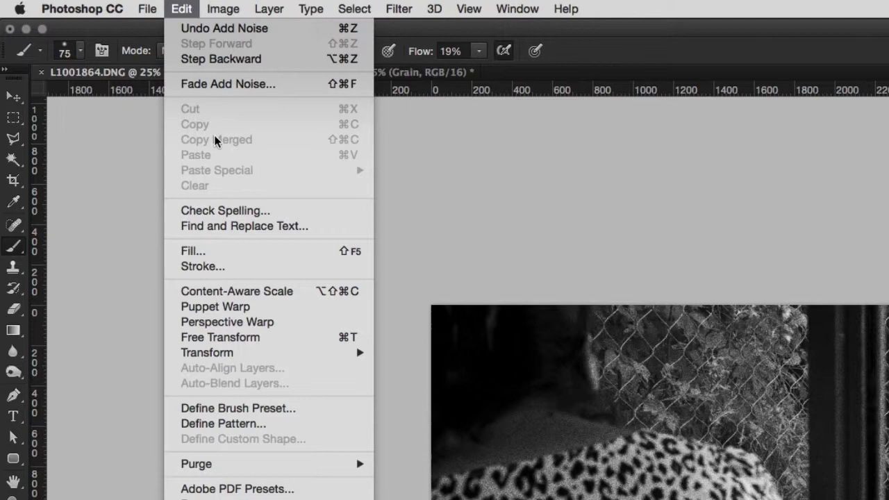
{"action": "mouse_move", "coordinate": [264, 360]}
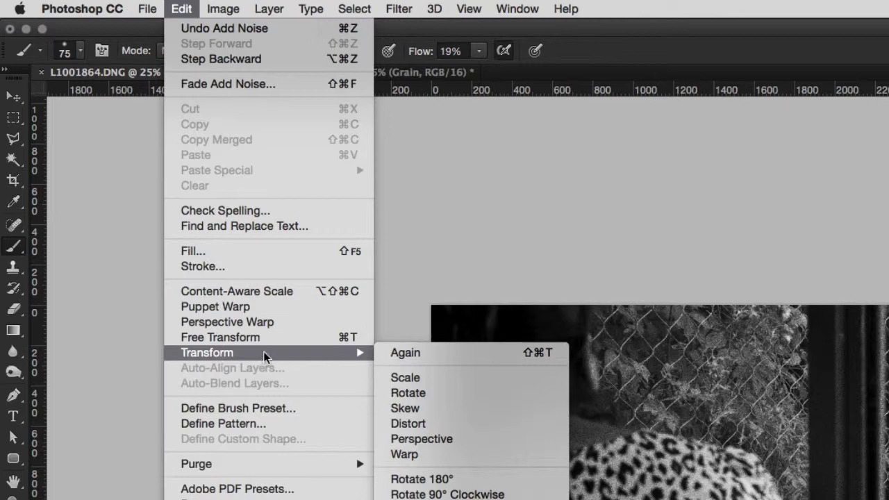
{"action": "left_click", "coordinate": [264, 340]}
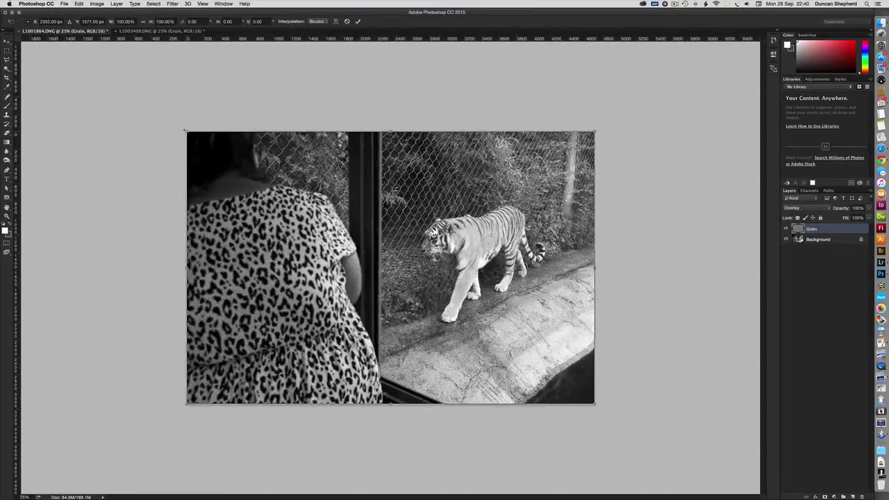
{"action": "left_click_drag", "start_coordinate": [195, 138], "coordinate": [100, 92]}
{"action": "left_click_drag", "start_coordinate": [380, 299], "coordinate": [416, 292]}
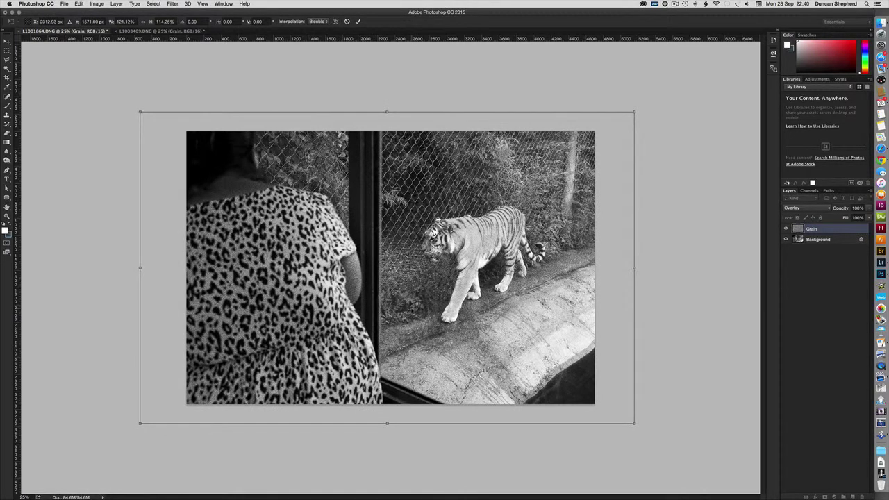
- Commit the Grain layer transform and view the image at 100%
{"action": "key", "text": "Return"}
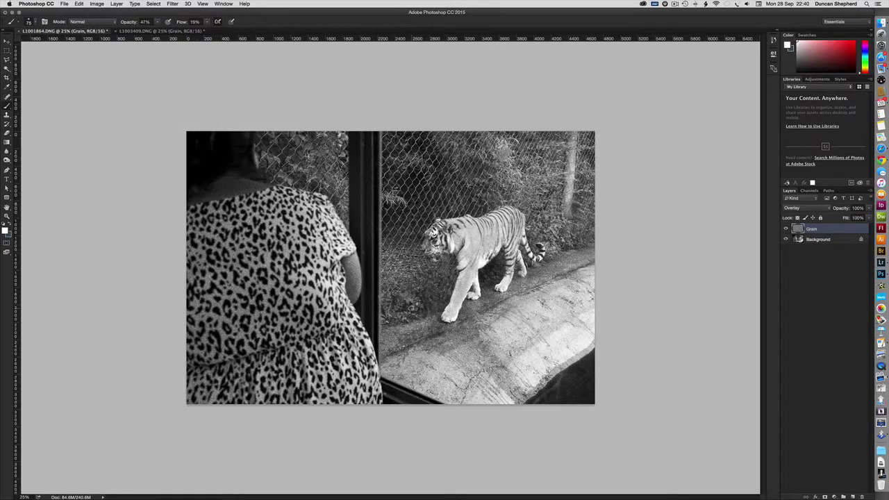
{"action": "key", "text": "super+1"}
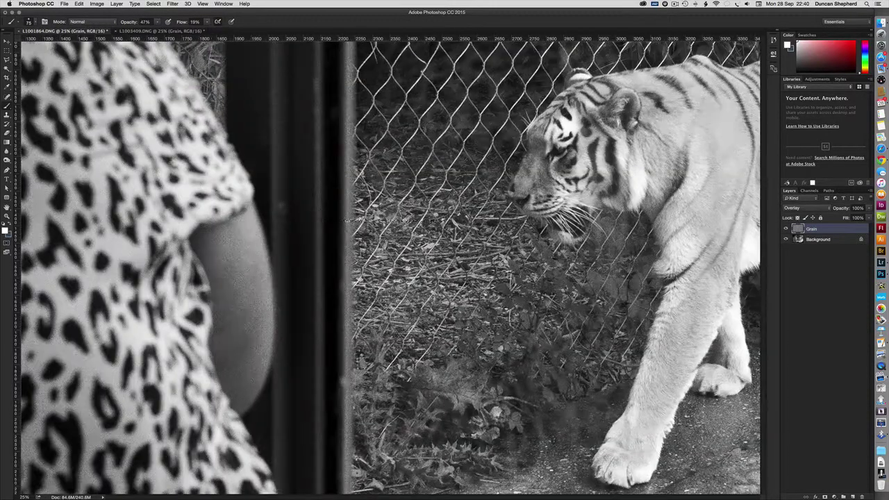
{"action": "scroll", "coordinate": [388, 264], "scroll_direction": "right", "scroll_amount": 5}
{"action": "scroll", "coordinate": [389, 263], "scroll_direction": "up", "scroll_amount": 3}
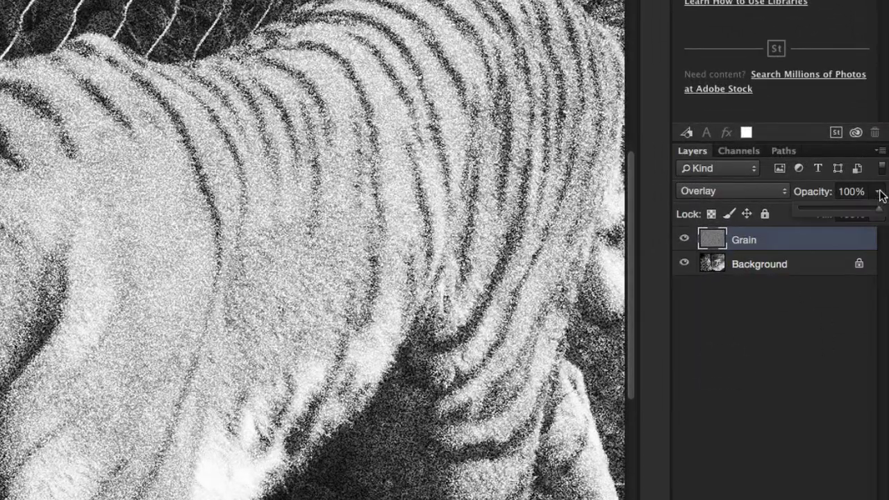
- Lower the Grain layer's opacity to 31% and toggle its visibility to compare
{"action": "left_click", "coordinate": [878, 214]}
{"action": "left_click_drag", "start_coordinate": [879, 214], "coordinate": [823, 209]}
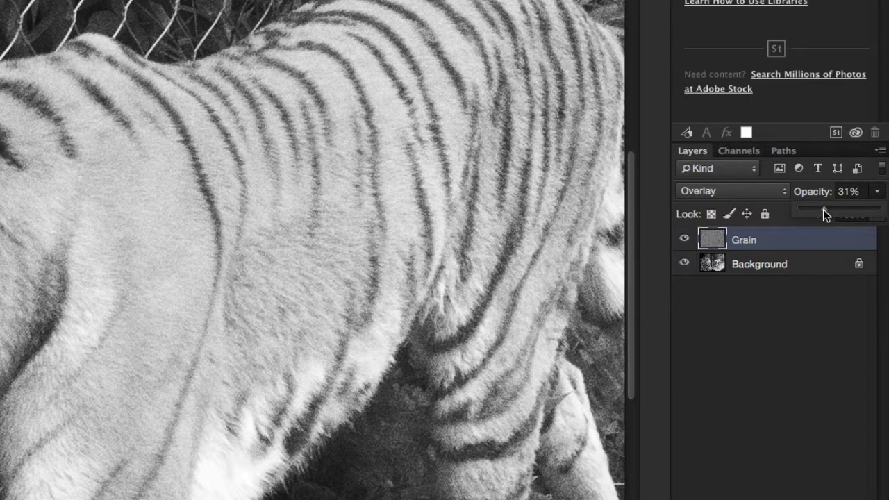
{"action": "left_click", "coordinate": [684, 240]}
{"action": "left_click", "coordinate": [684, 240]}
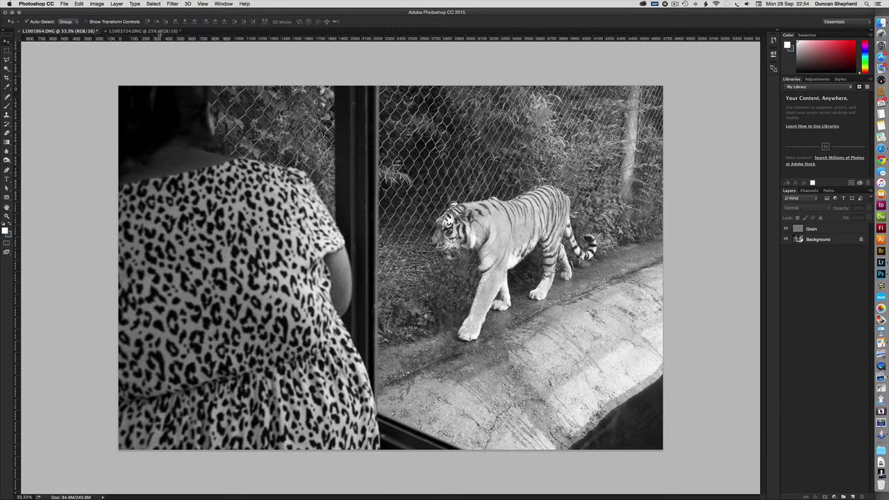
- On the scooter photo, create an Overlay-mode 'Grain' layer filled with 50% neutral gray
{"action": "left_click", "coordinate": [159, 32]}
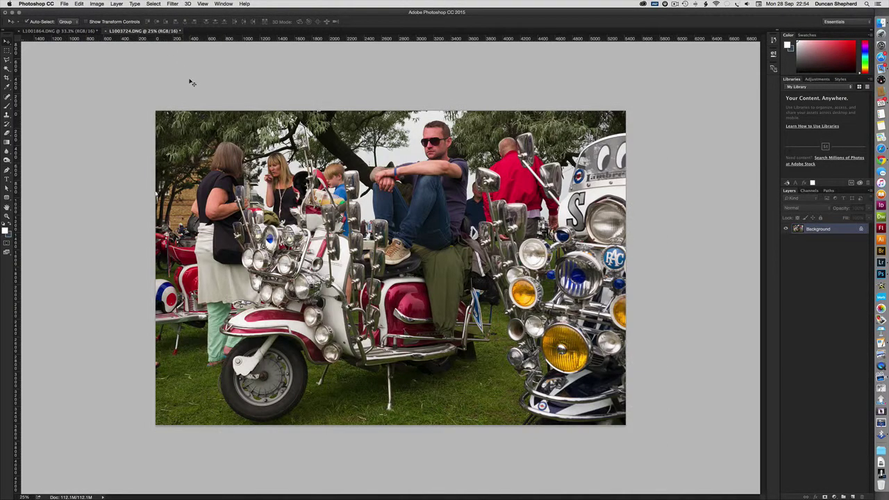
{"action": "left_click", "coordinate": [116, 4]}
{"action": "mouse_move", "coordinate": [120, 11]}
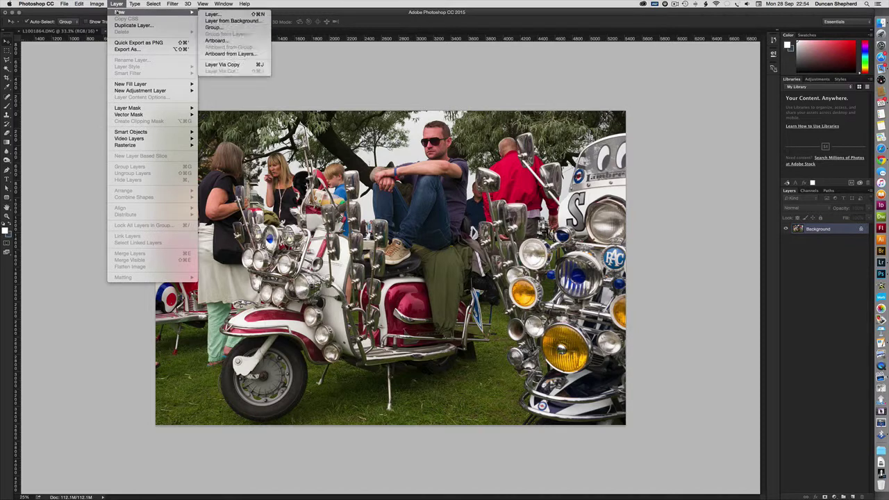
{"action": "left_click", "coordinate": [211, 14]}
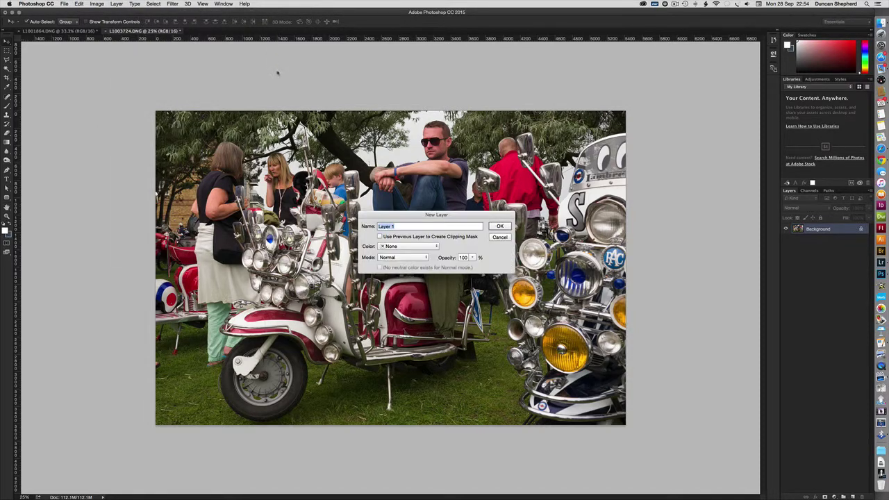
{"action": "type", "text": "Grain"}
{"action": "left_click", "coordinate": [393, 258]}
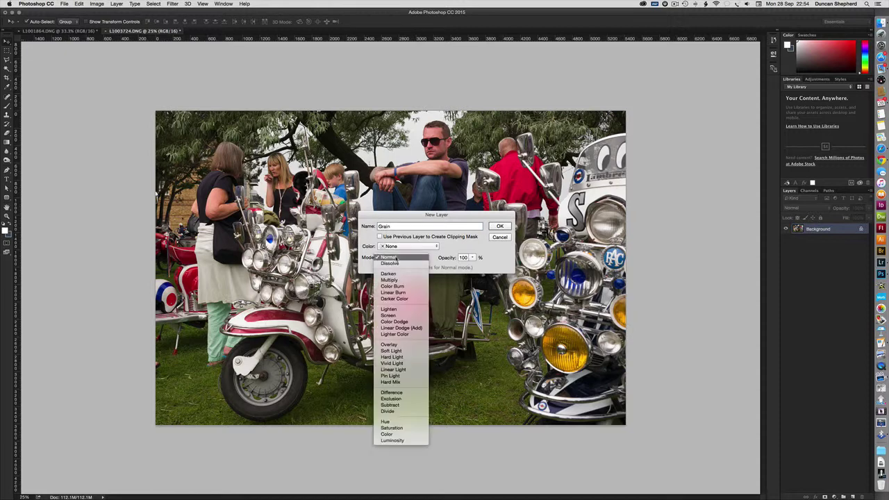
{"action": "left_click", "coordinate": [389, 344]}
{"action": "left_click", "coordinate": [380, 267]}
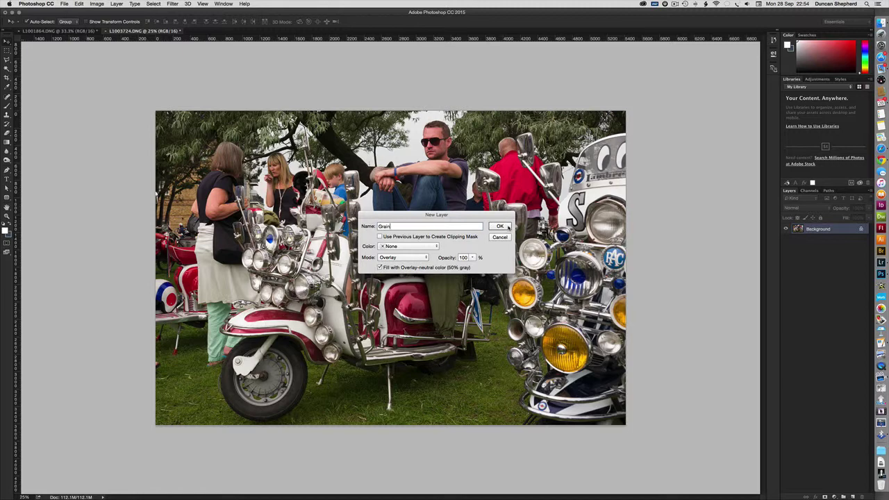
{"action": "left_click", "coordinate": [507, 227]}
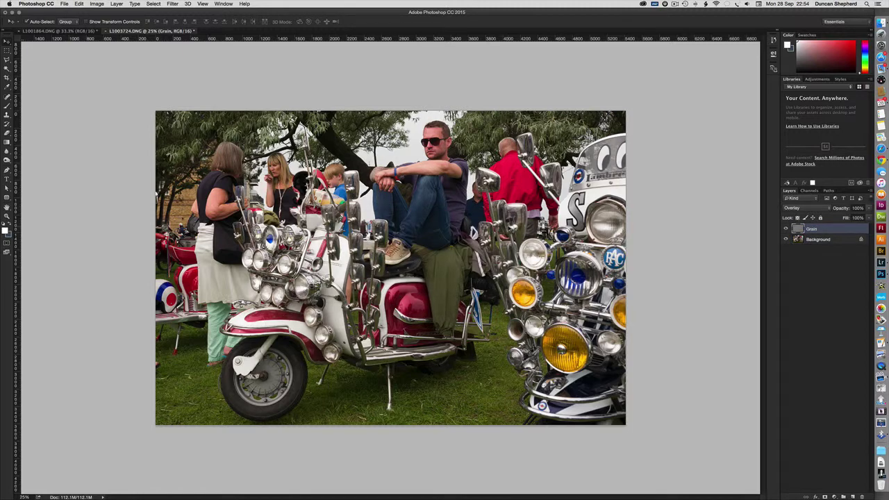
- Apply Add Noise to the Grain layer with Monochromatic unticked for coloured grain
{"action": "left_click", "coordinate": [172, 4]}
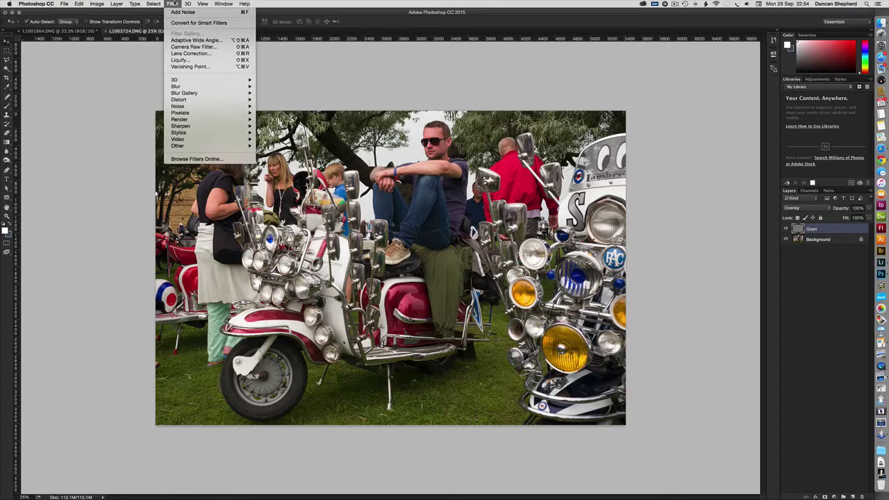
{"action": "mouse_move", "coordinate": [195, 108]}
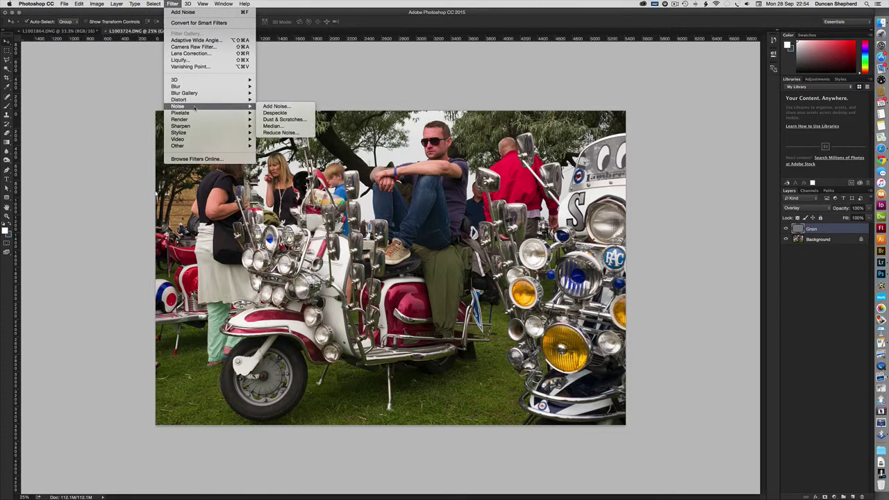
{"action": "left_click", "coordinate": [275, 106]}
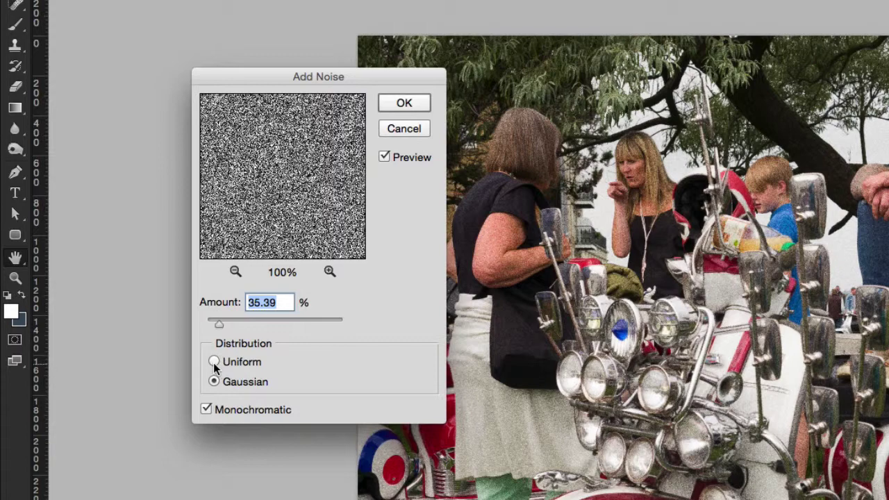
{"action": "left_click", "coordinate": [206, 410]}
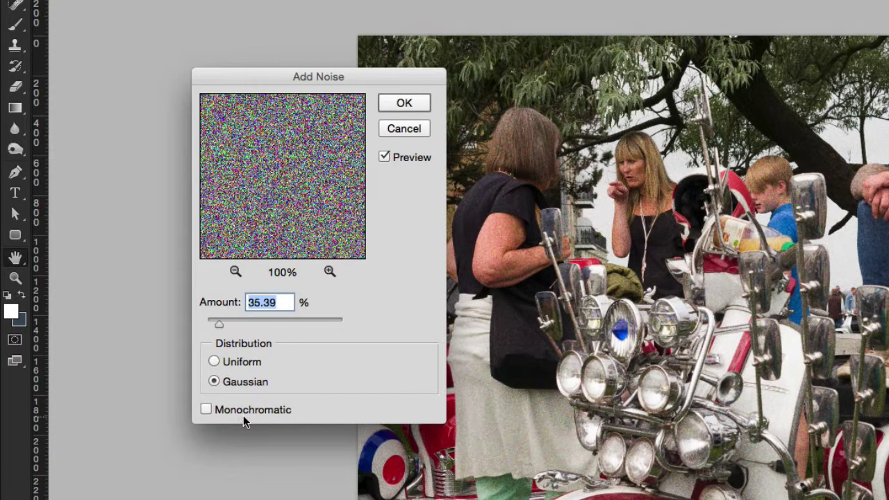
{"action": "left_click", "coordinate": [404, 104]}
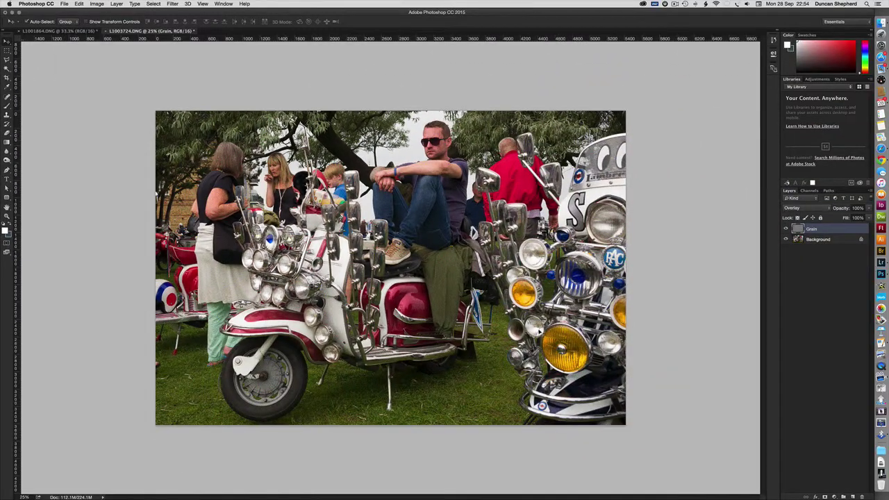
- View the photo at 100% and lower the Grain layer's opacity to 29%
{"action": "key", "text": "super+1"}
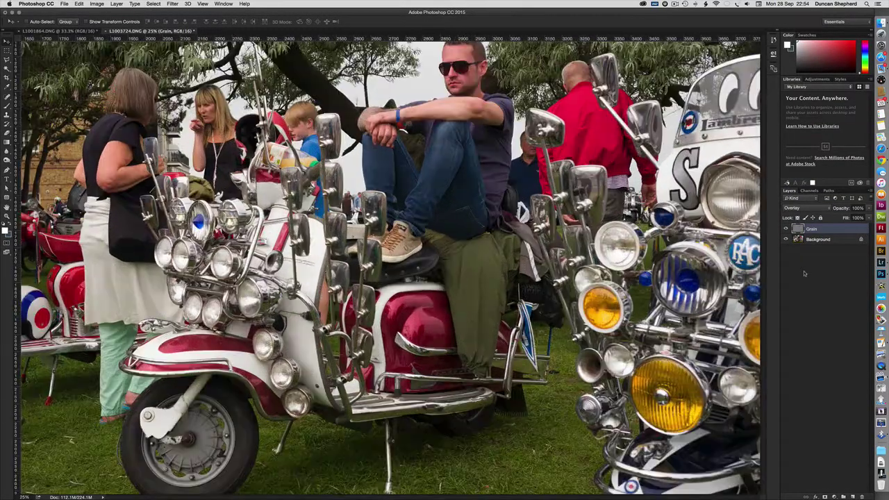
{"action": "scroll", "coordinate": [554, 265], "scroll_direction": "up", "scroll_amount": 5}
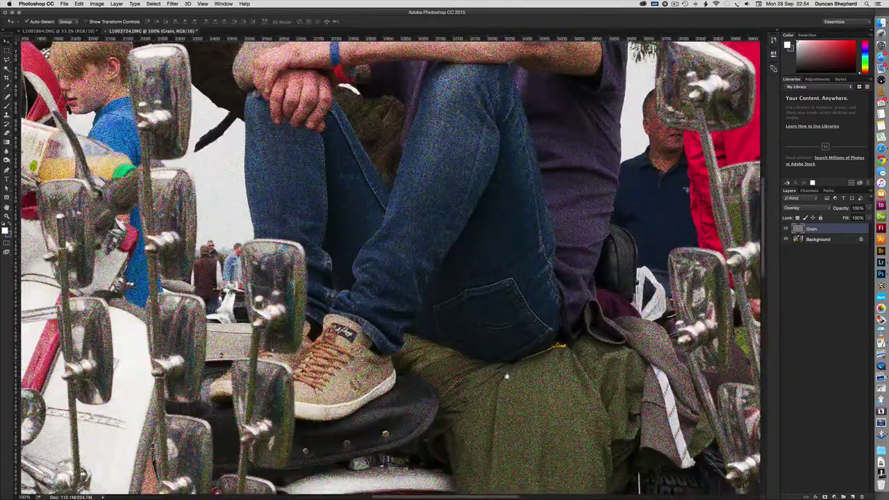
{"action": "scroll", "coordinate": [492, 340], "scroll_direction": "up", "scroll_amount": 10}
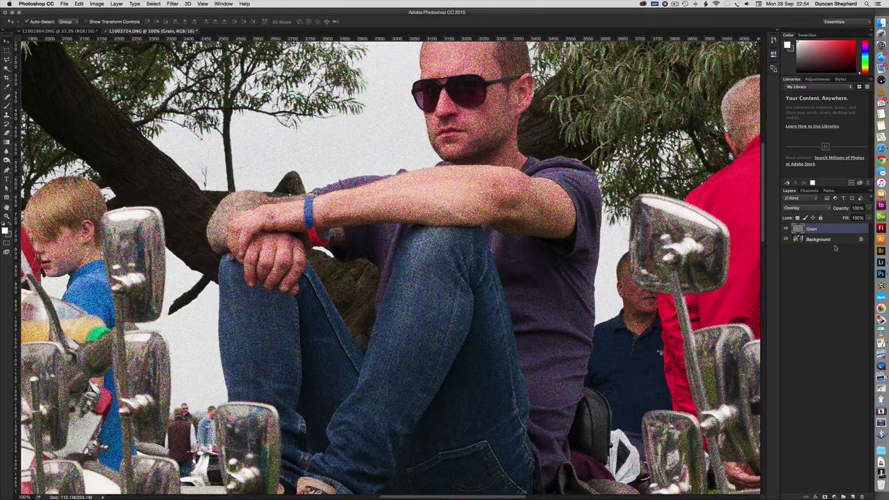
{"action": "left_click", "coordinate": [868, 211]}
{"action": "left_click_drag", "start_coordinate": [868, 213], "coordinate": [846, 219]}
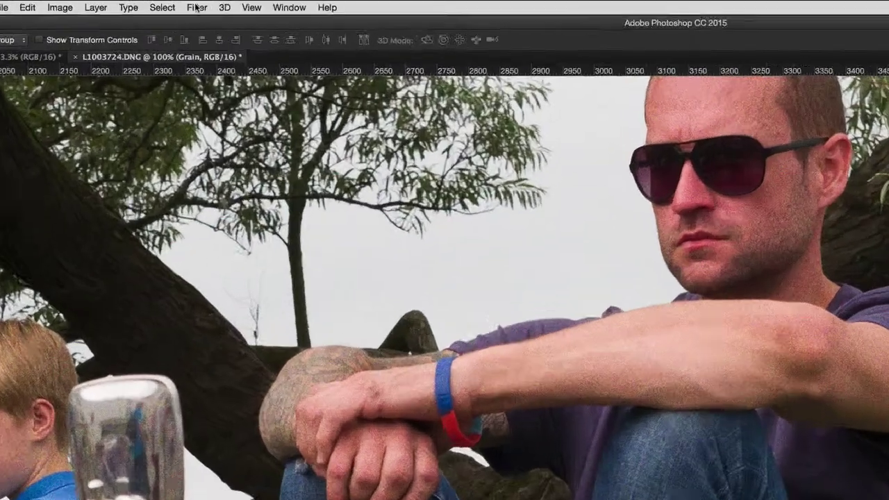
- Soften the Grain layer's colour noise with a Gaussian Blur of 0.7 pixels radius
{"action": "left_click", "coordinate": [172, 3]}
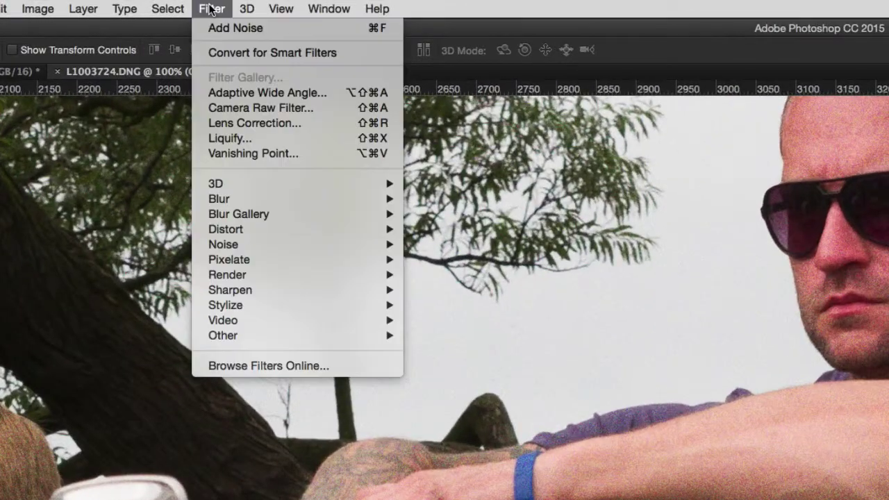
{"action": "mouse_move", "coordinate": [250, 202]}
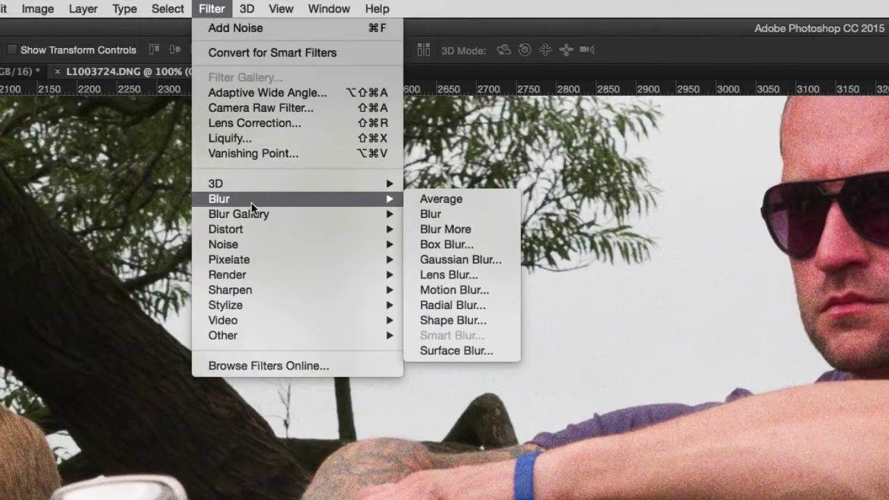
{"action": "left_click", "coordinate": [460, 258]}
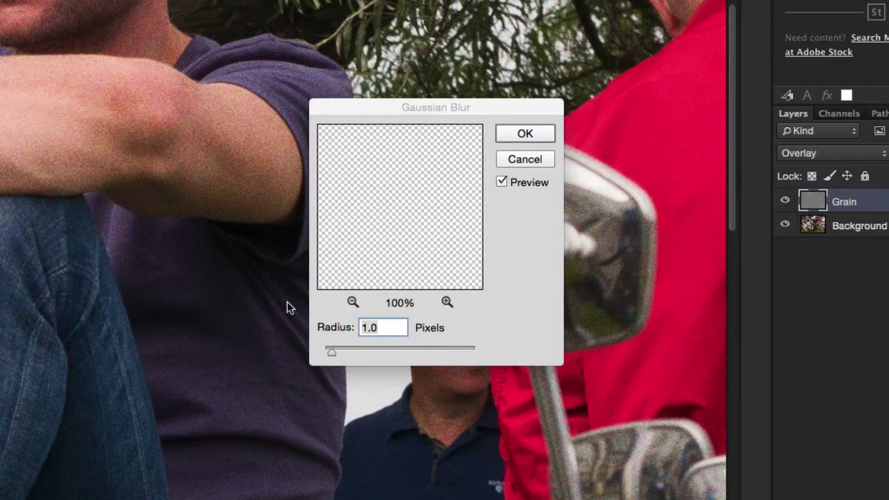
{"action": "left_click_drag", "start_coordinate": [330, 351], "coordinate": [330, 350]}
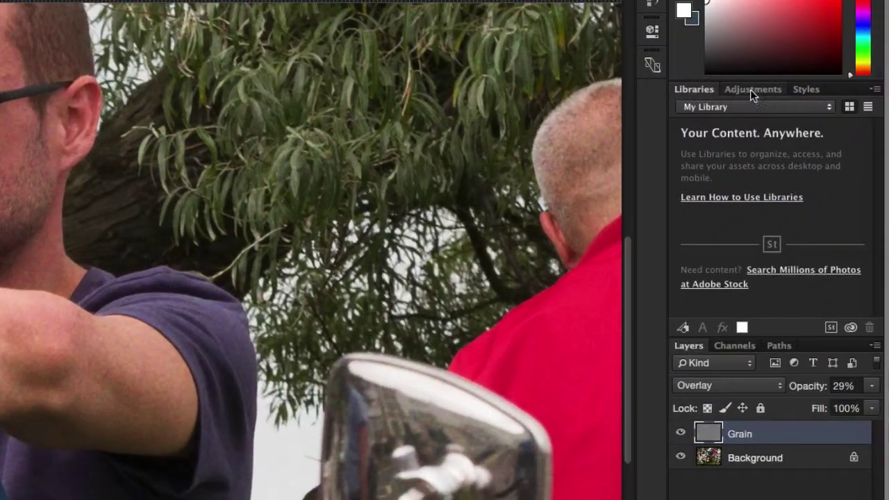
- Add a Hue/Saturation adjustment layer clipped to the Grain layer
{"action": "left_click", "coordinate": [817, 80]}
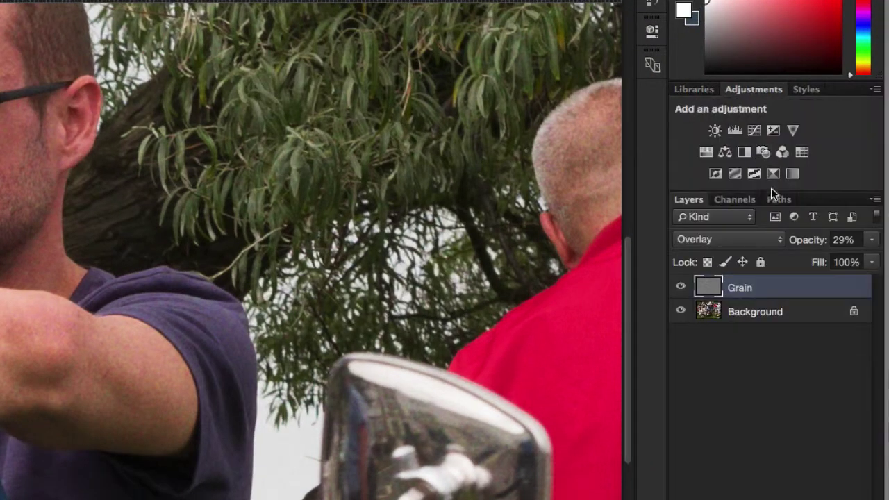
{"action": "left_click", "coordinate": [706, 153]}
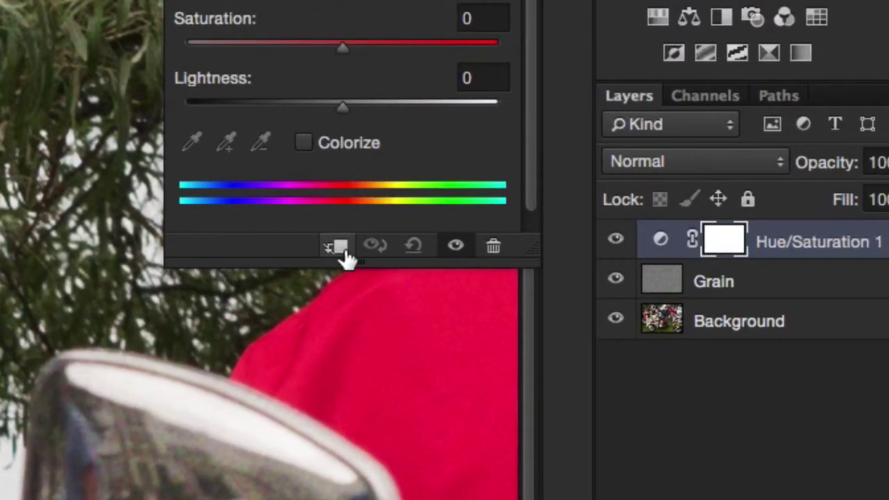
{"action": "left_click", "coordinate": [344, 251]}
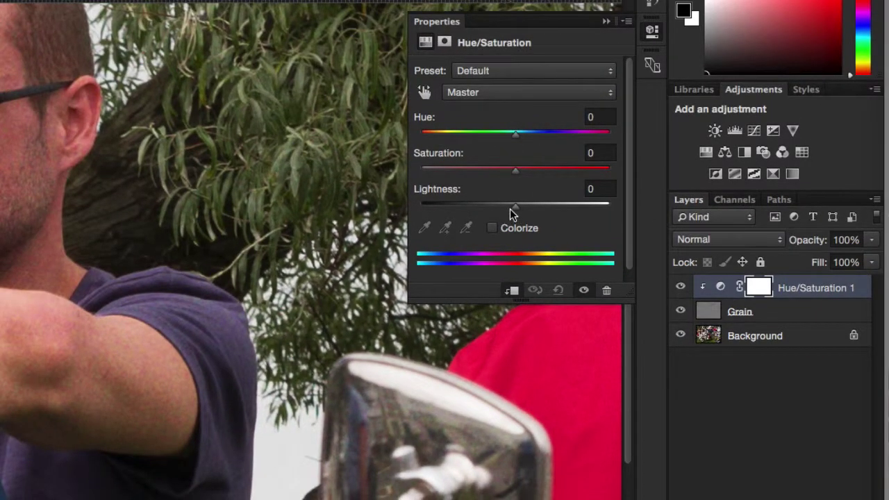
- Drop the adjustment's saturation to -42 and toggle it to compare before and after
{"action": "left_click", "coordinate": [517, 171]}
{"action": "left_click_drag", "start_coordinate": [516, 172], "coordinate": [476, 172]}
{"action": "left_click", "coordinate": [681, 290]}
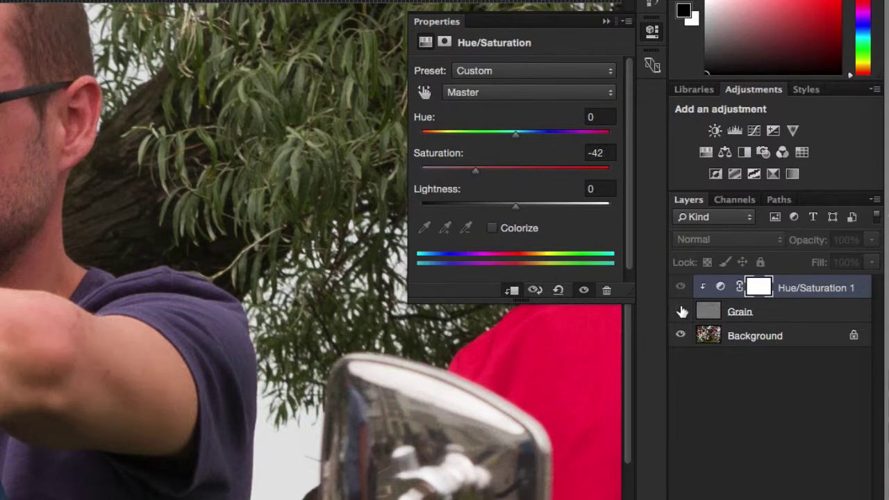
{"action": "left_click", "coordinate": [680, 287]}
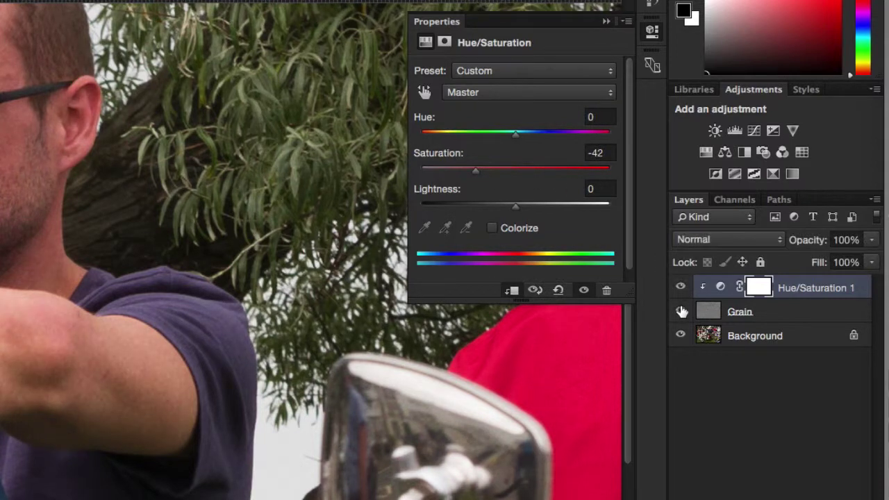